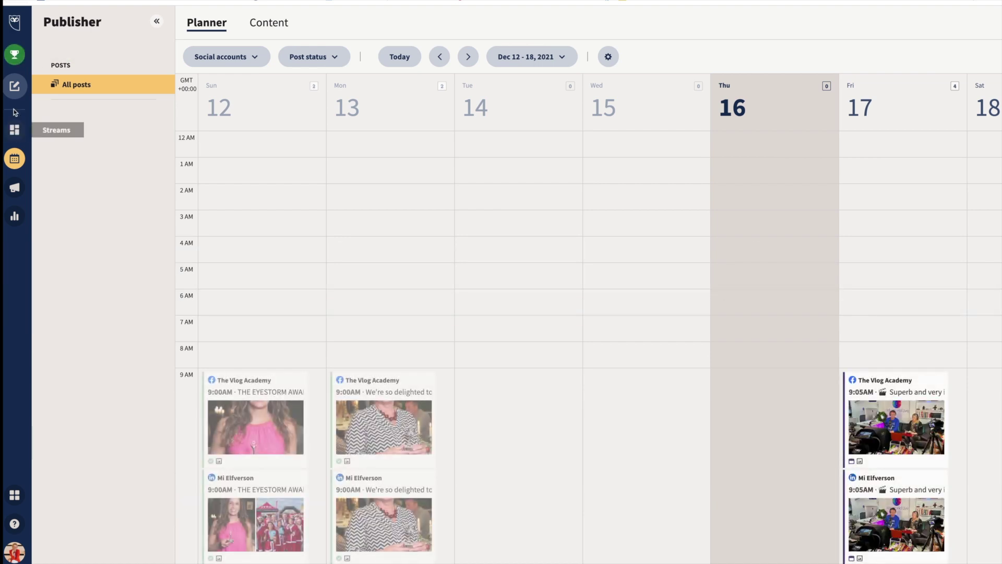
- Open and close the new post composer, then show the Streams board with My Tweets, My Updates and Timeline
{"action": "left_click", "coordinate": [13, 90]}
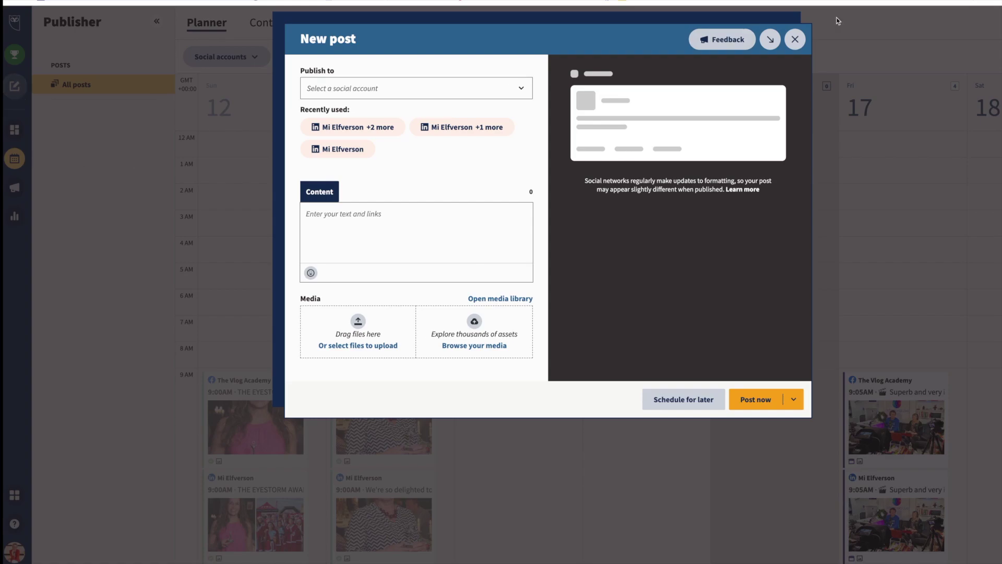
{"action": "left_click", "coordinate": [795, 40]}
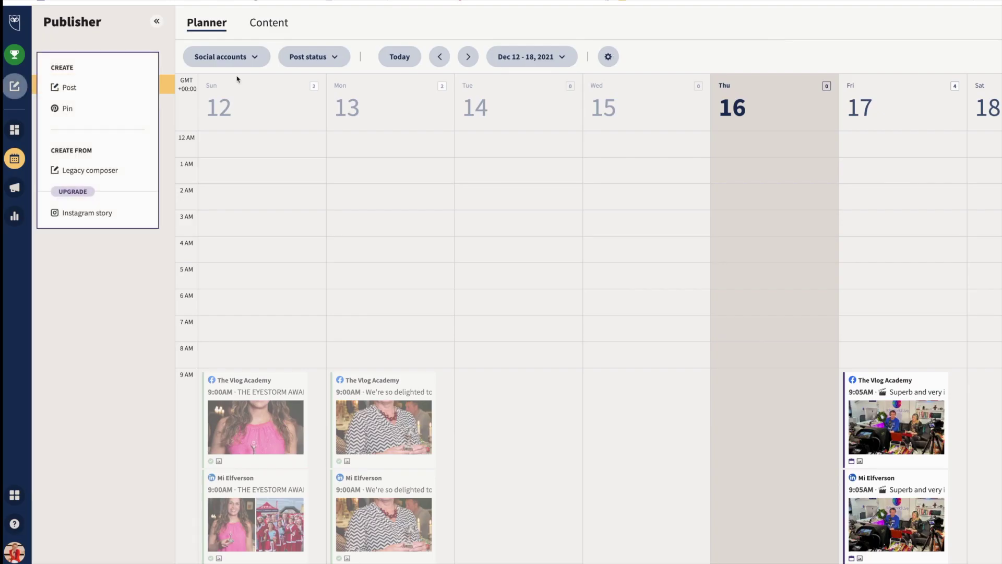
{"action": "left_click", "coordinate": [12, 132]}
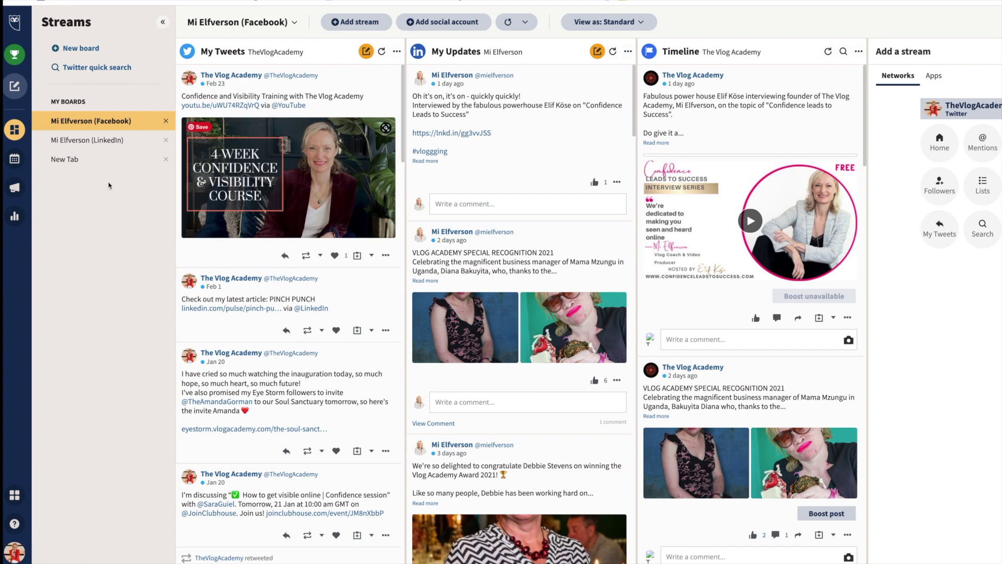
- Create a new post and select the LinkedIn profile, Facebook page and Twitter account as destinations
{"action": "left_click", "coordinate": [21, 87]}
{"action": "left_click", "coordinate": [22, 89]}
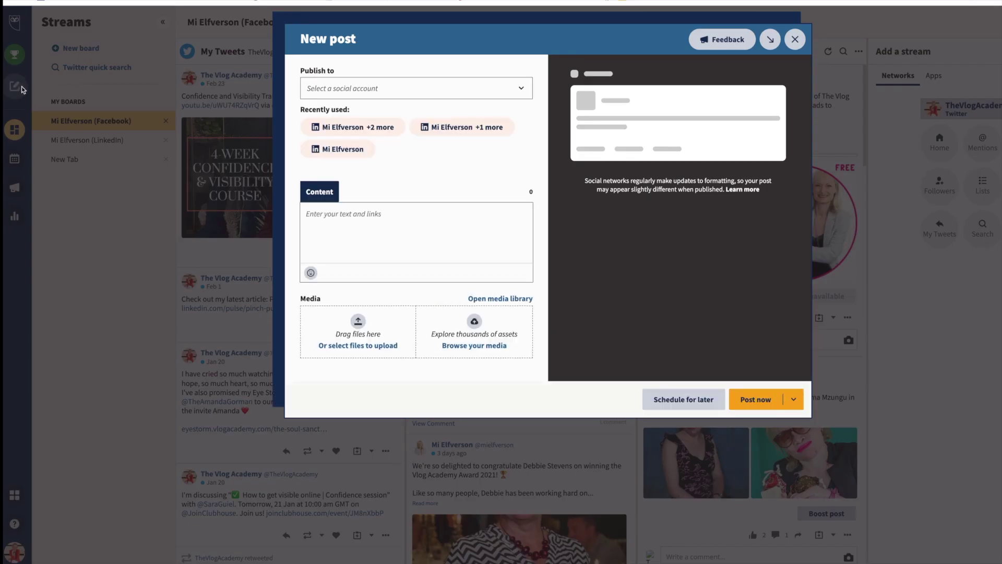
{"action": "left_click", "coordinate": [398, 89]}
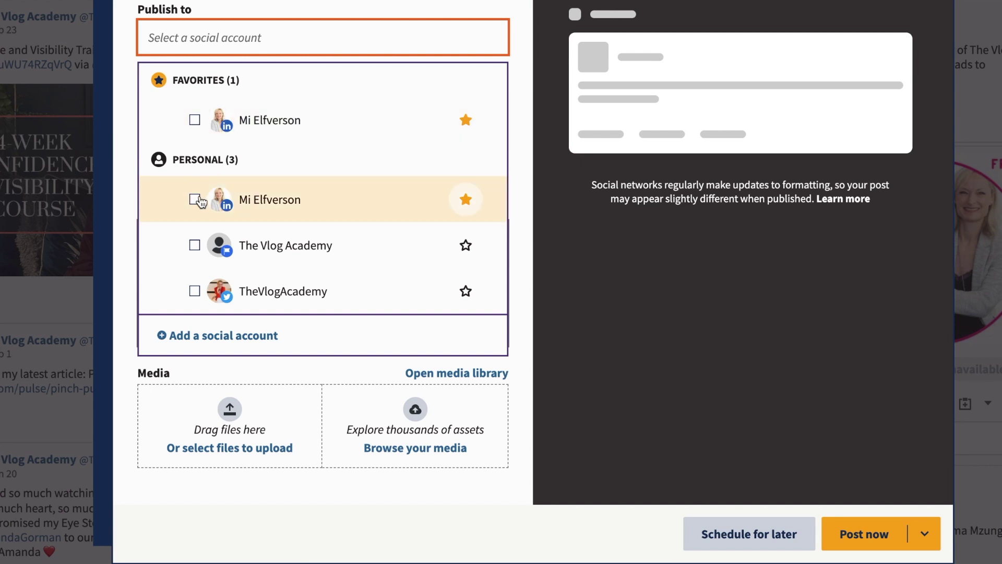
{"action": "left_click", "coordinate": [196, 200]}
{"action": "left_click", "coordinate": [193, 250]}
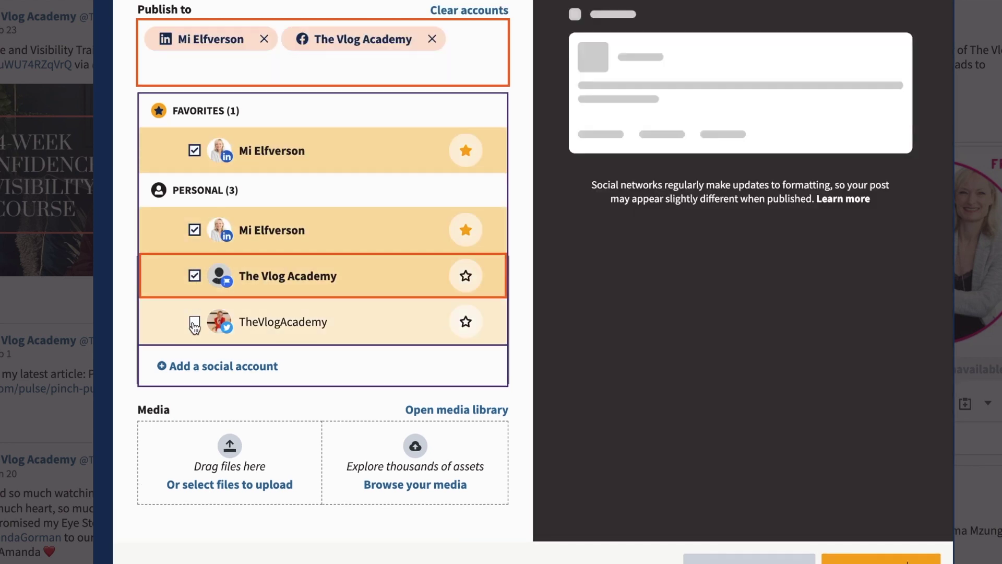
{"action": "left_click", "coordinate": [194, 322]}
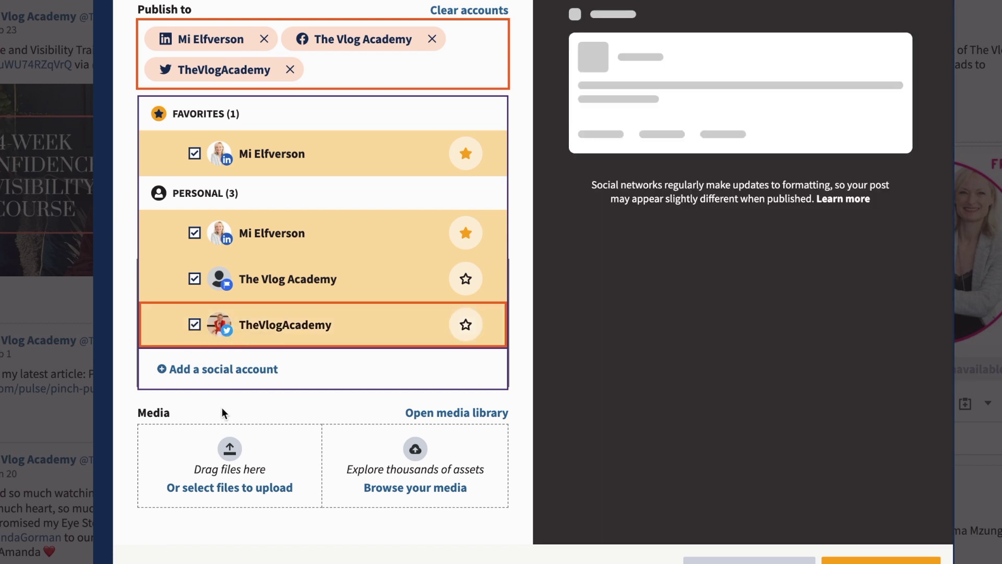
- Write the placeholder text 'dfadfzfgzdfgzdfgzdfhzdfhzdfhzdfg' and attach the image Events Sept 2022.jpg
{"action": "left_click", "coordinate": [270, 406]}
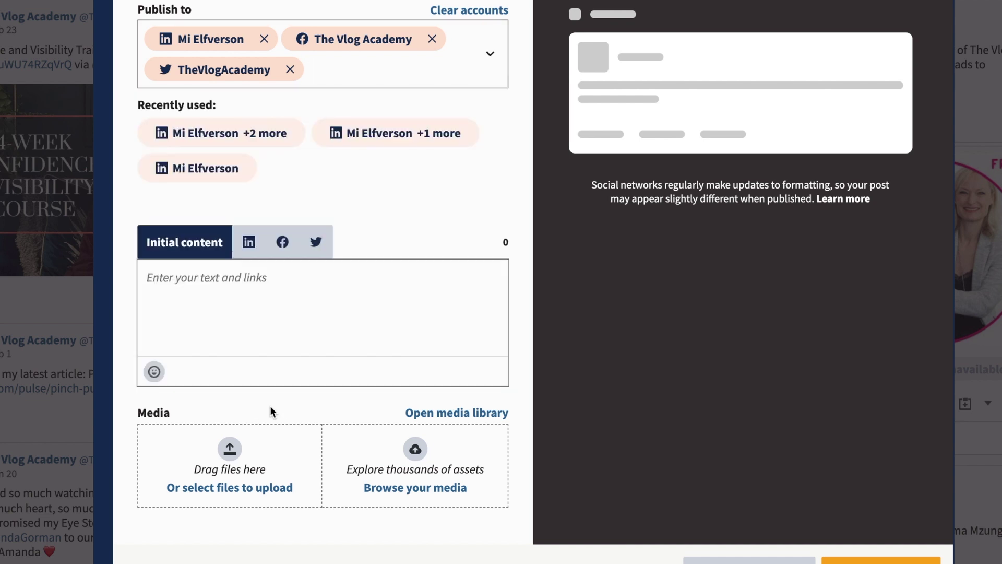
{"action": "left_click", "coordinate": [252, 315]}
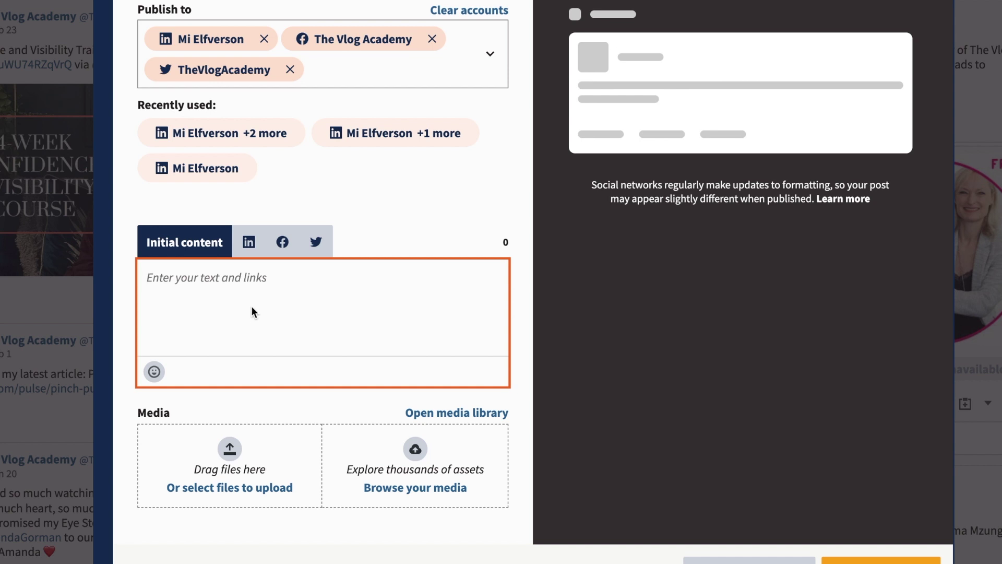
{"action": "type", "text": "dfadfzfgzdfgzdfgzdfhzdf"}
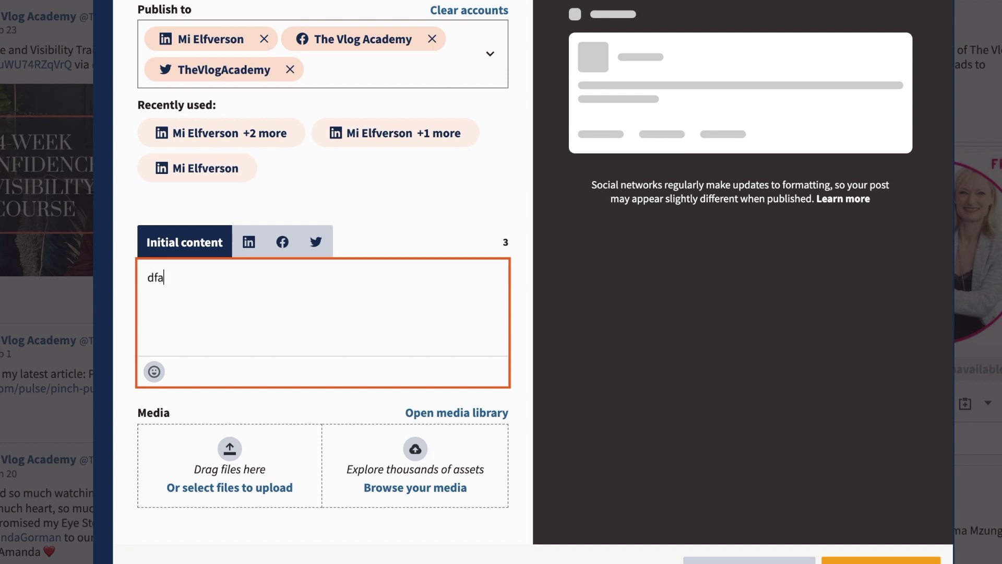
{"action": "type", "text": "hzdfhzdfg"}
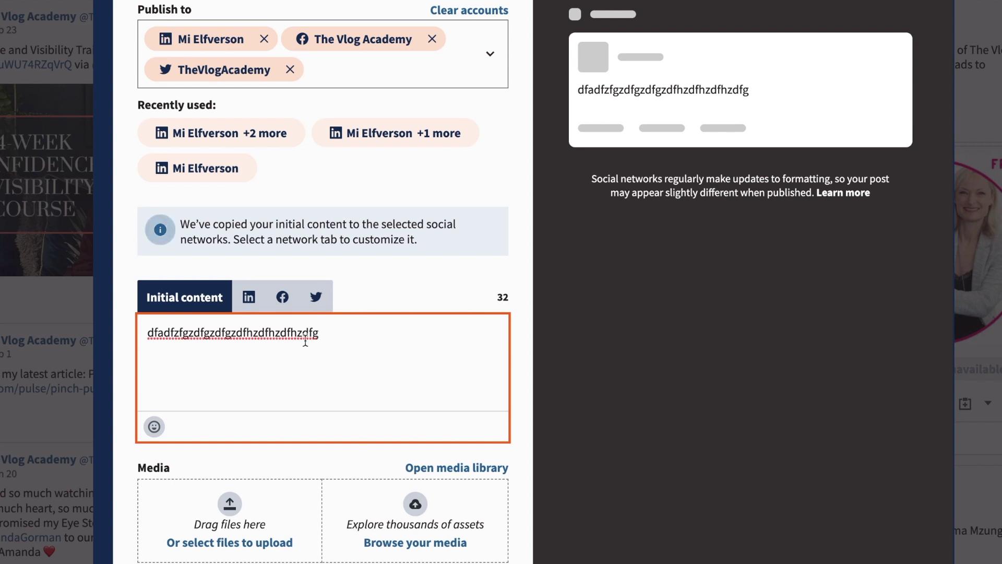
{"action": "left_click", "coordinate": [230, 501]}
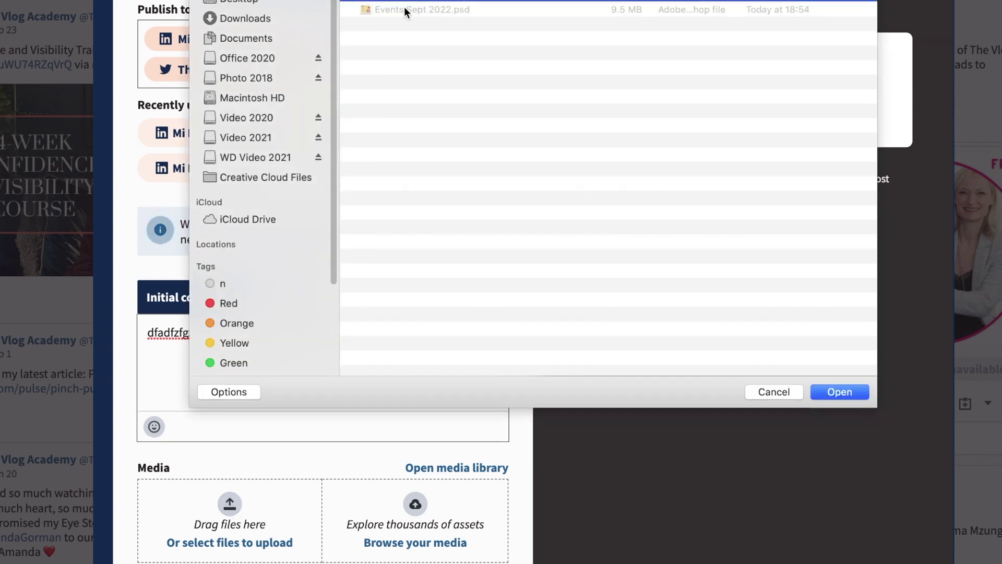
{"action": "left_click", "coordinate": [837, 394]}
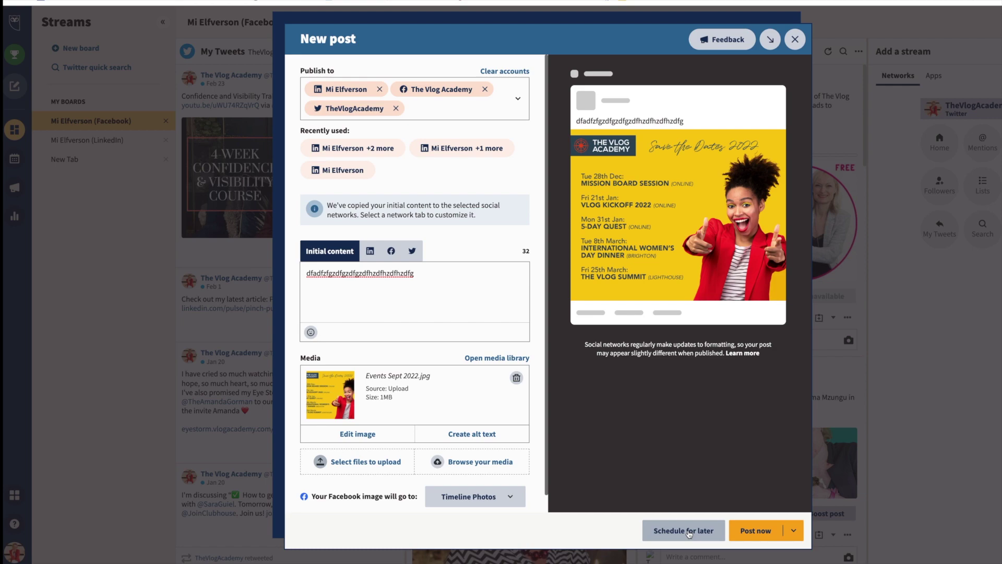
- Schedule the post to all three accounts for Wednesday, December 22 at 9:00 AM
{"action": "left_click", "coordinate": [689, 530]}
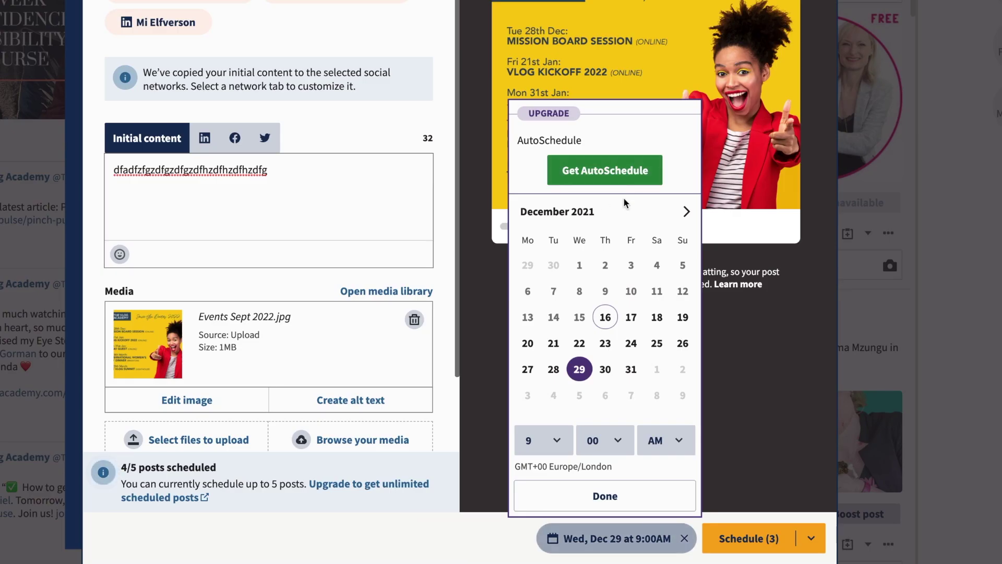
{"action": "left_click", "coordinate": [580, 344]}
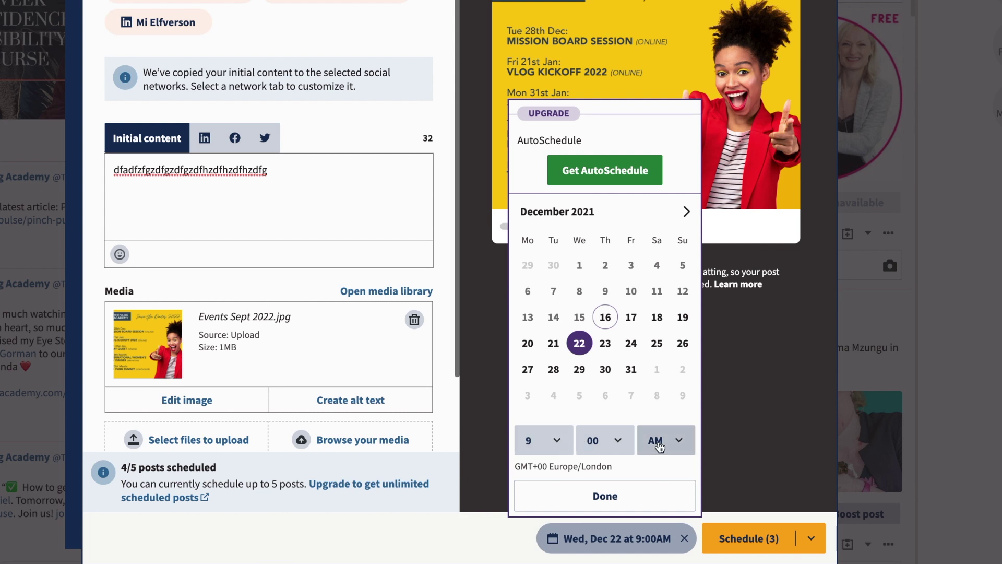
{"action": "left_click", "coordinate": [606, 494]}
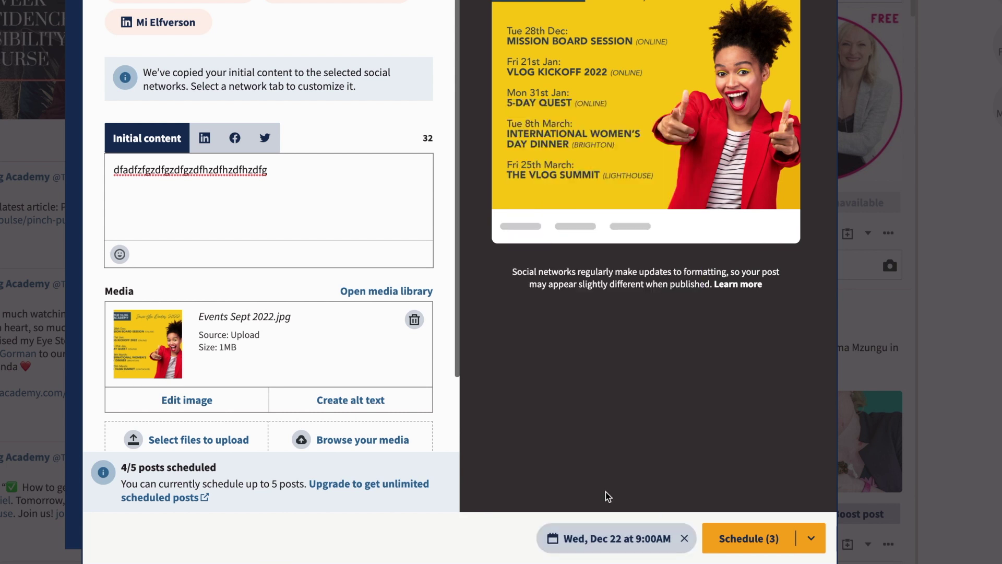
{"action": "left_click", "coordinate": [745, 541]}
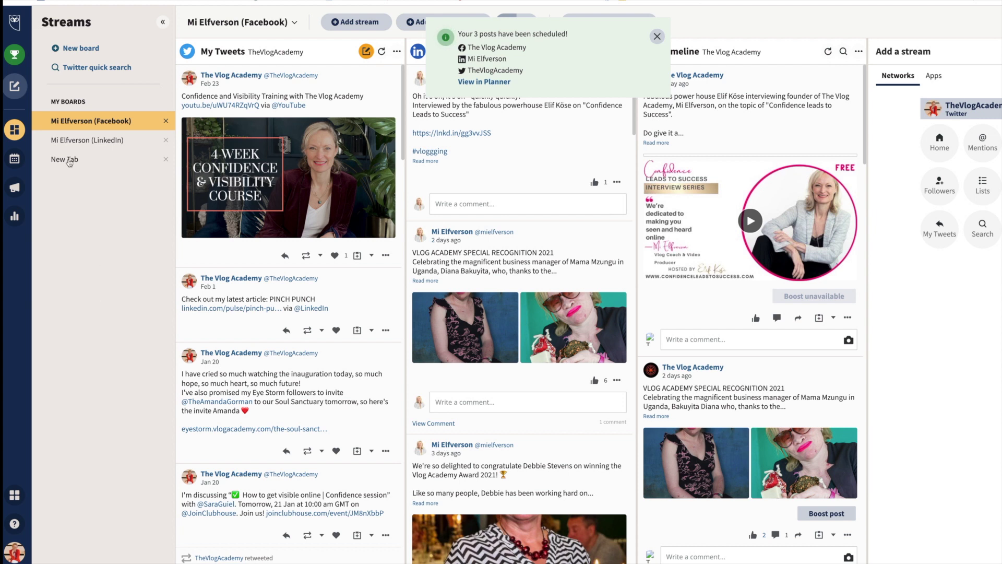
- Show the Dec 19–25 week in the planner and open the LinkedIn post scheduled for Wed 22
{"action": "left_click", "coordinate": [14, 158]}
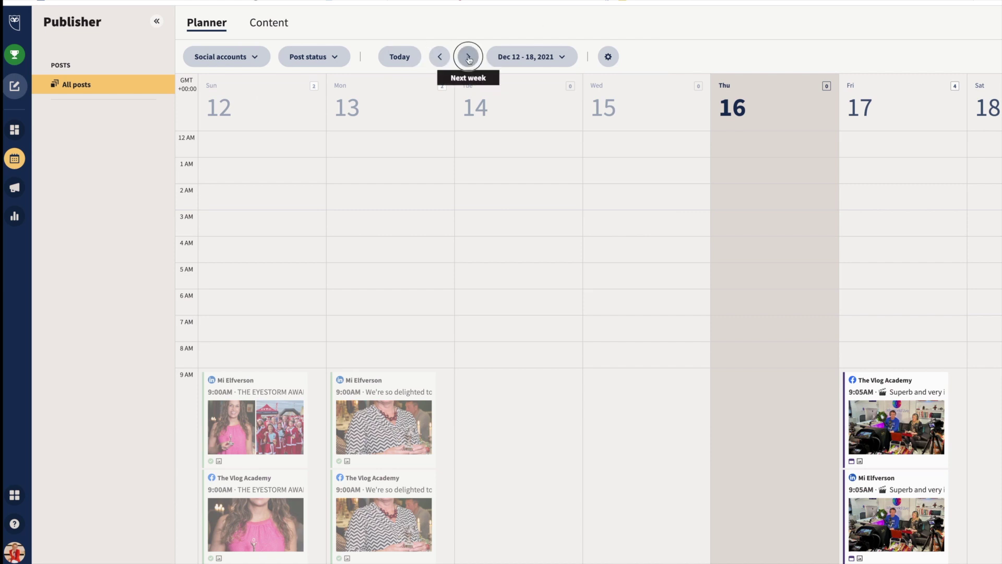
{"action": "left_click", "coordinate": [468, 58]}
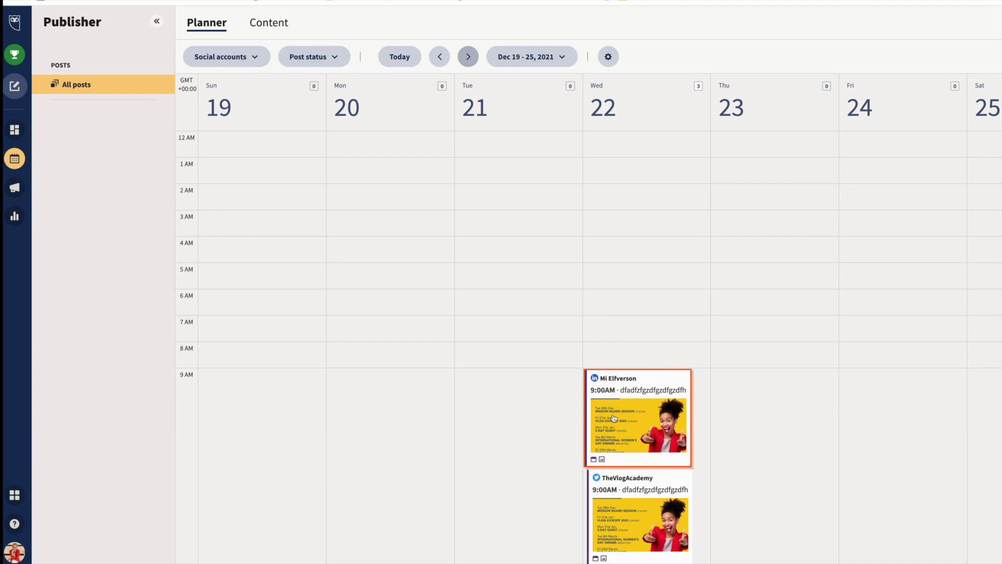
{"action": "left_click", "coordinate": [614, 415]}
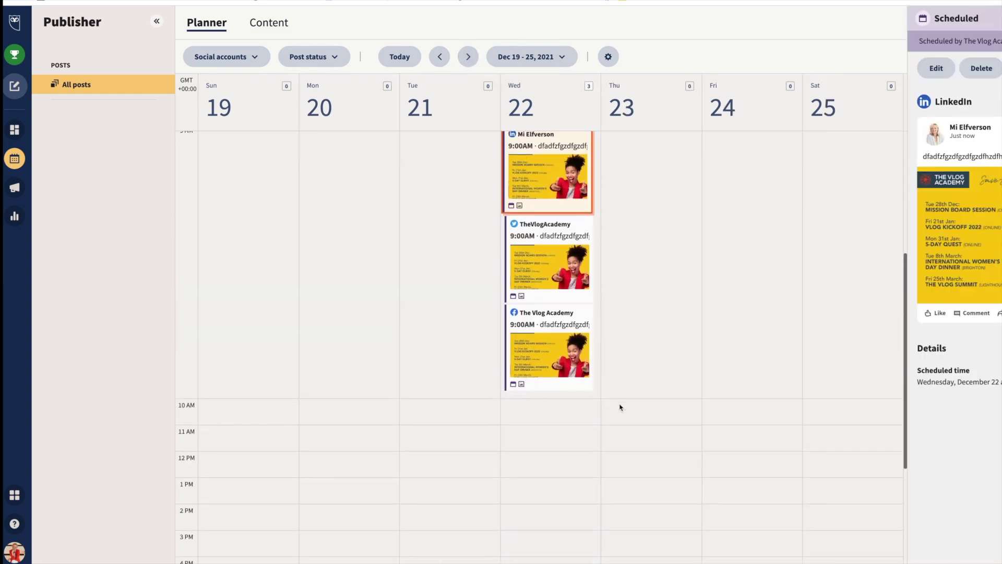
{"action": "scroll", "coordinate": [620, 406], "scroll_direction": "up", "scroll_amount": 1}
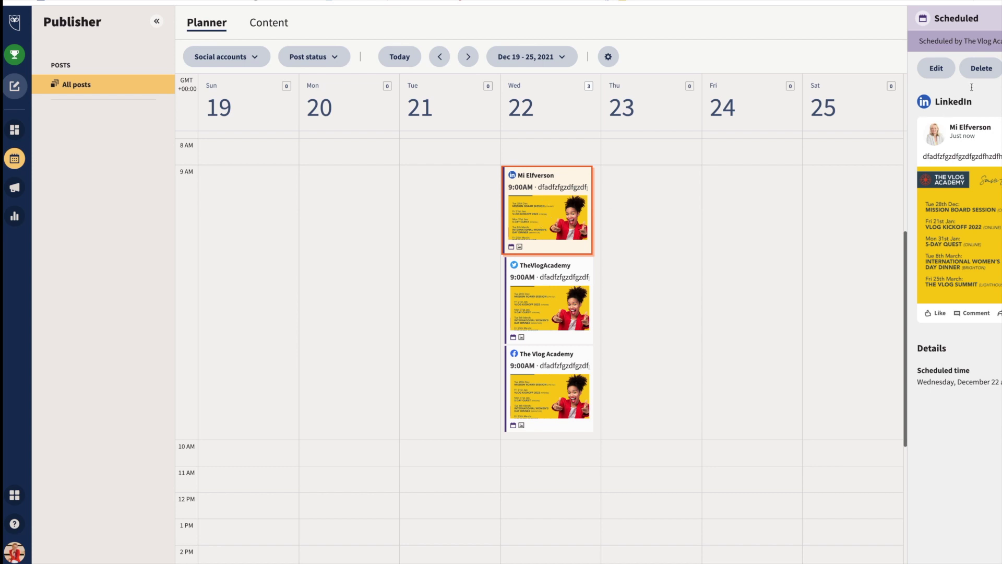
- Delete the LinkedIn, Facebook and Twitter posts scheduled for Wed 22, confirming each deletion
{"action": "left_click", "coordinate": [982, 68]}
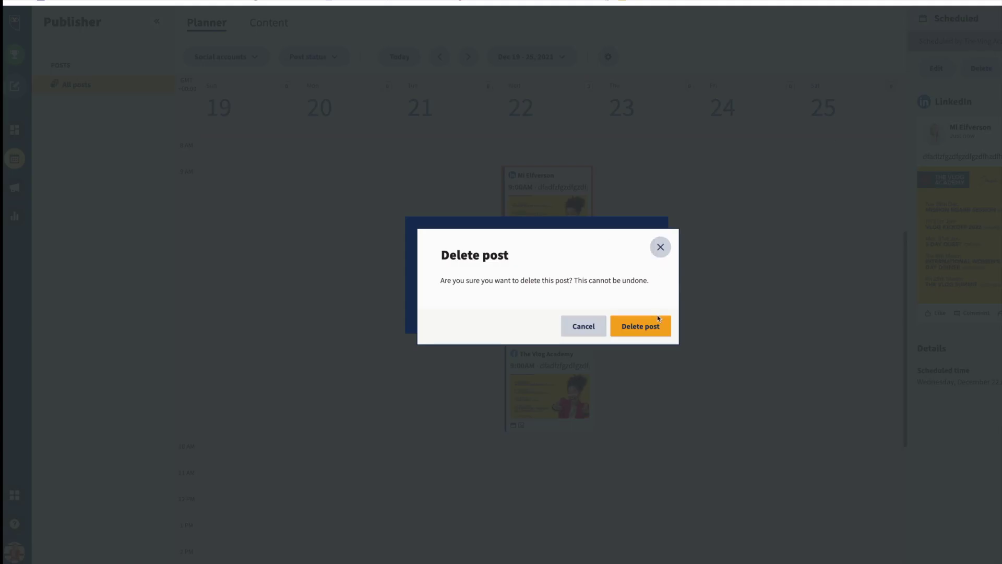
{"action": "left_click", "coordinate": [645, 328]}
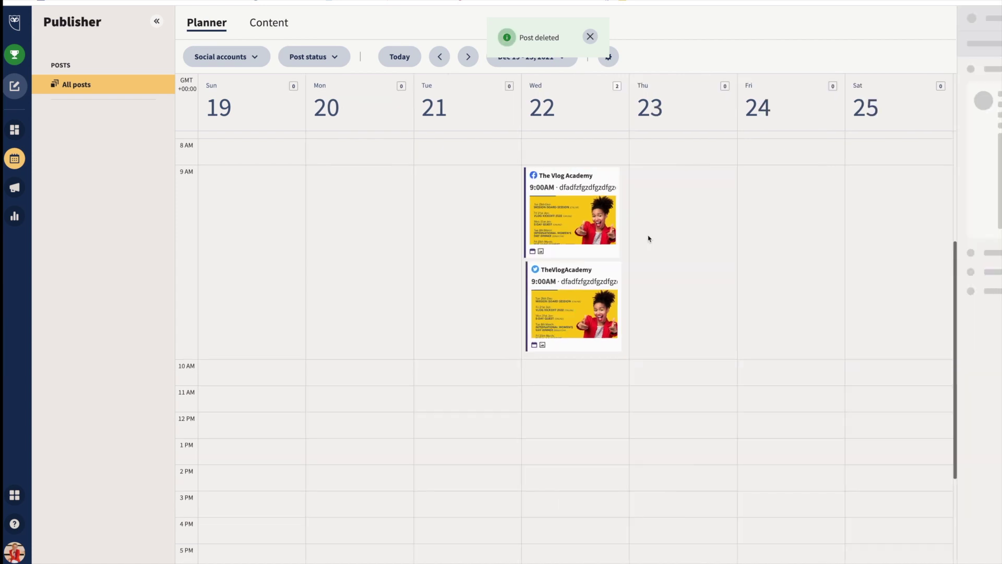
{"action": "left_click", "coordinate": [584, 214]}
{"action": "left_click", "coordinate": [981, 68]}
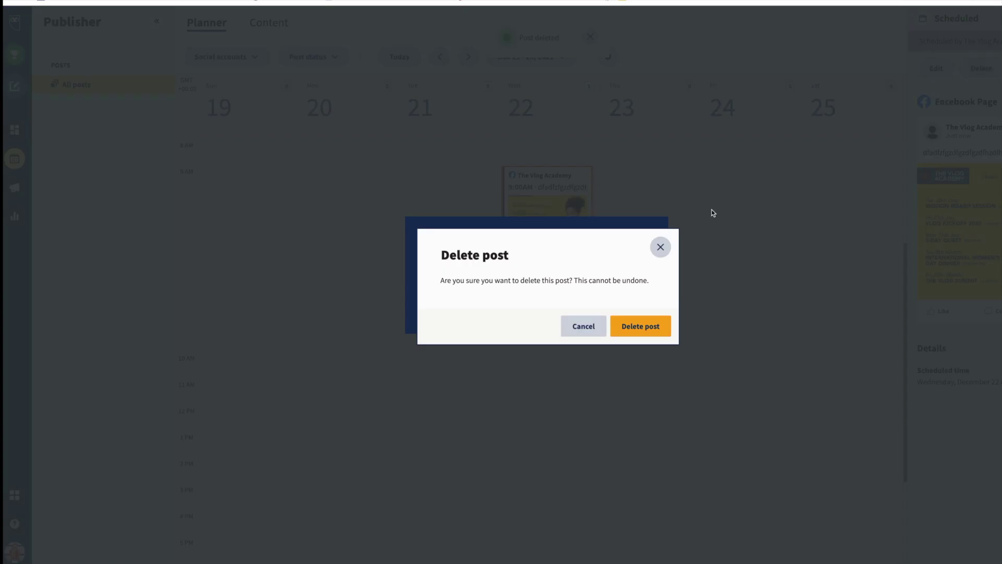
{"action": "left_click", "coordinate": [640, 327]}
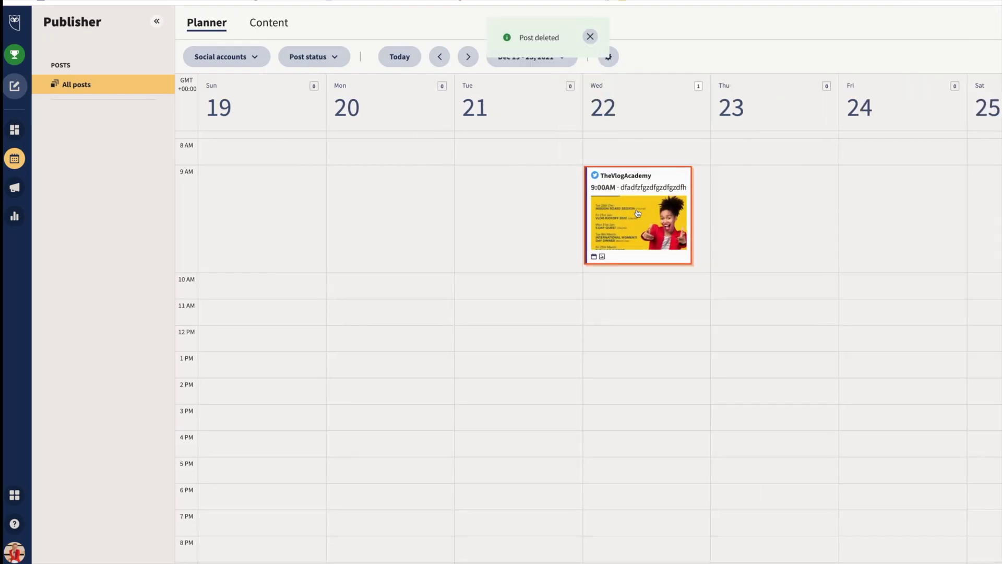
{"action": "left_click", "coordinate": [634, 234]}
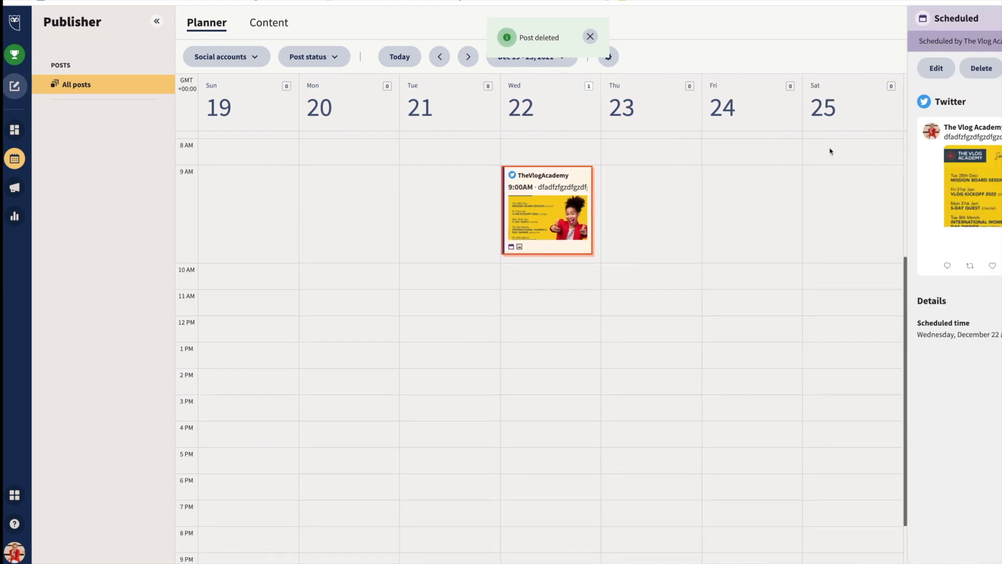
{"action": "left_click", "coordinate": [981, 69]}
{"action": "left_click", "coordinate": [642, 326]}
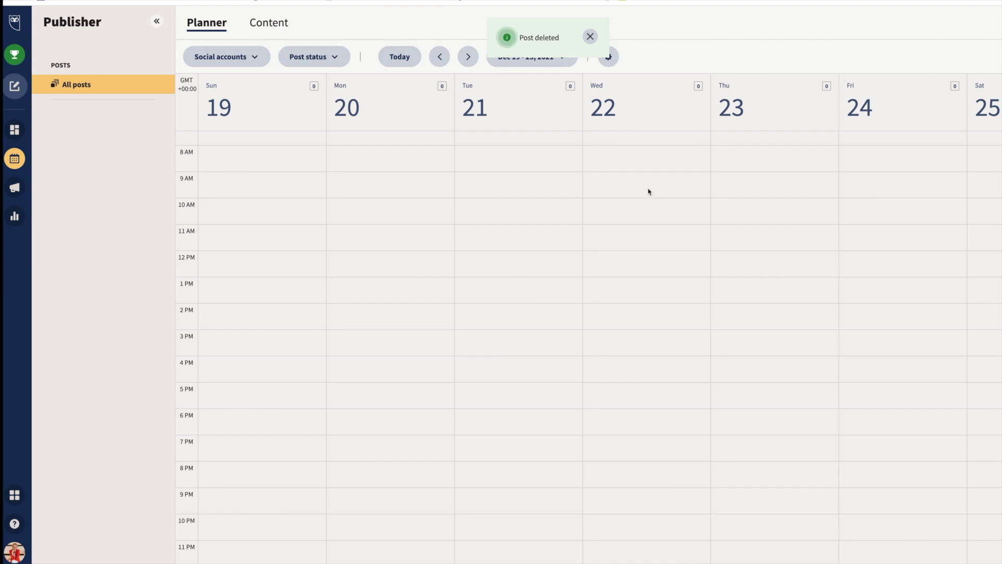
- Dismiss the Post deleted notice and go back to the Streams board
{"action": "left_click", "coordinate": [589, 36]}
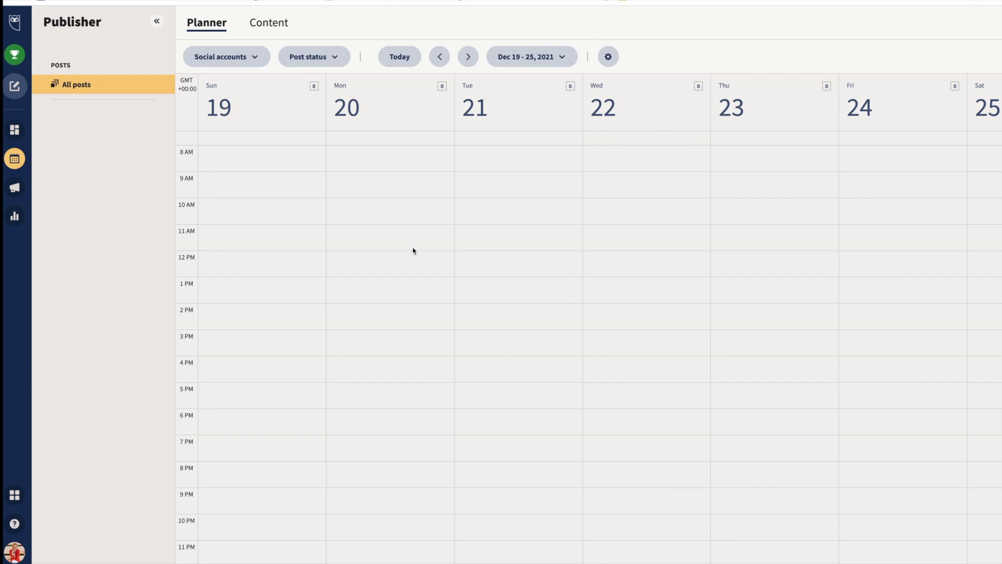
{"action": "left_click", "coordinate": [15, 130]}
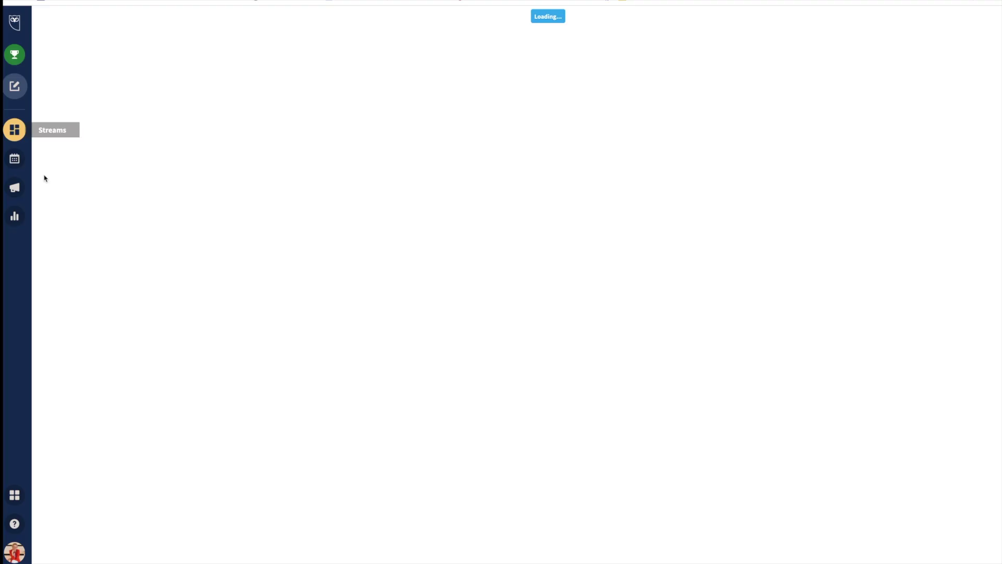